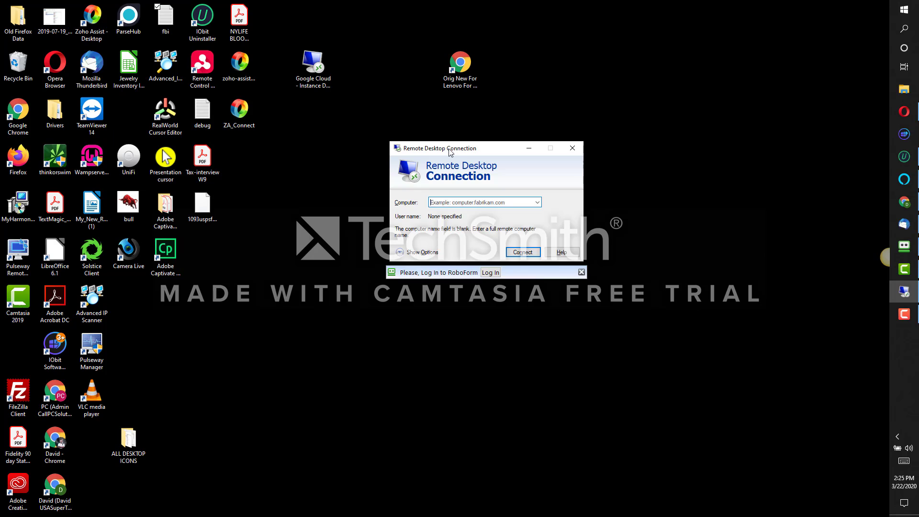
Nudge the connection window into place and enter the remote machine's address in the Computer field
drag(449, 148, 454, 144)
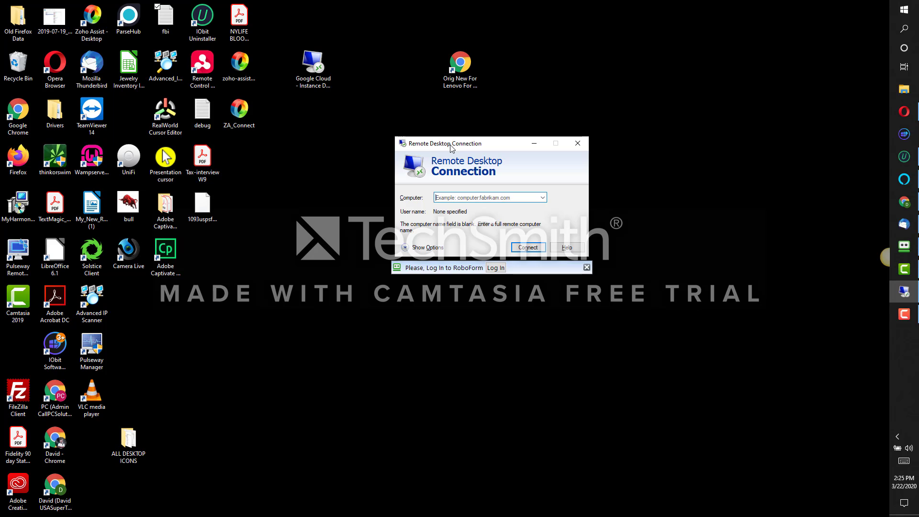
mouse_move(455, 147)
mouse_down()
mouse_move(449, 137)
mouse_move(454, 147)
mouse_up()
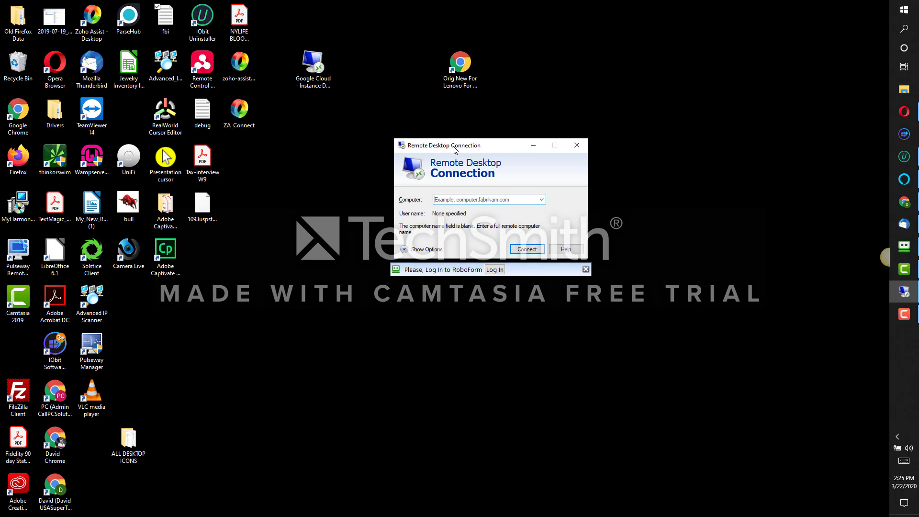
click(463, 199)
click(445, 201)
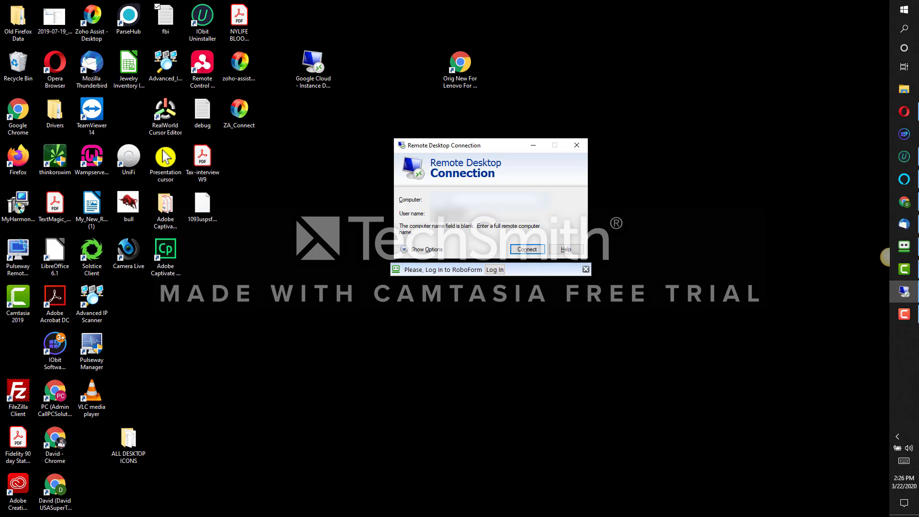
text(3)
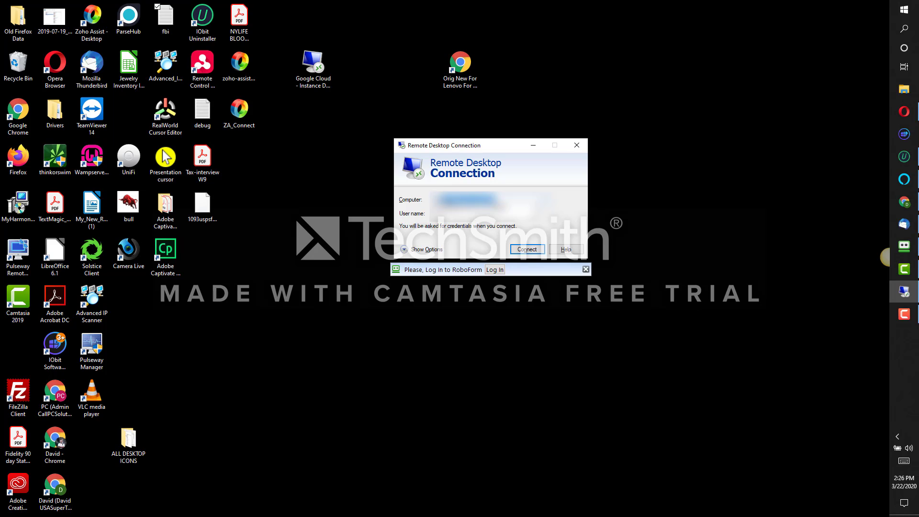
click(501, 203)
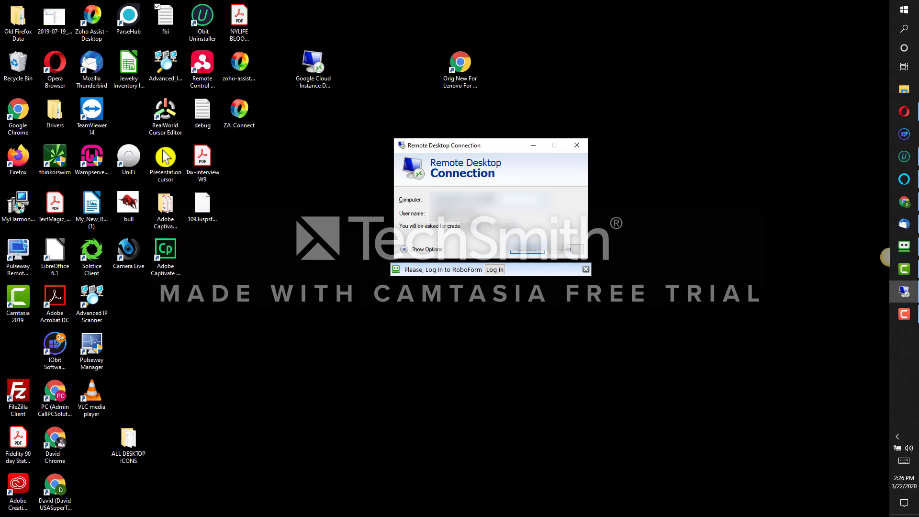
Expand the full options and tick 'Allow me to save credentials' on the General tab
click(420, 250)
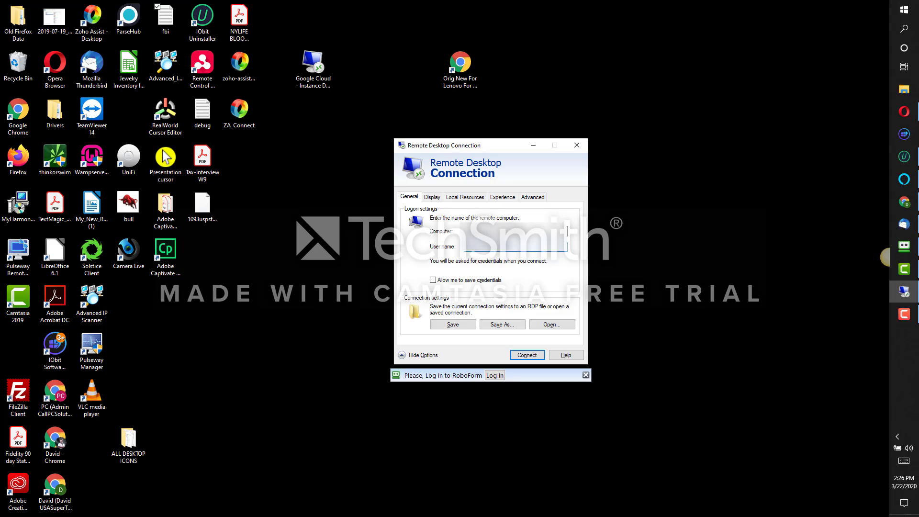
click(433, 280)
On the Display tab, enable 'Use all my monitors' and turn off the full-screen connection bar
click(430, 199)
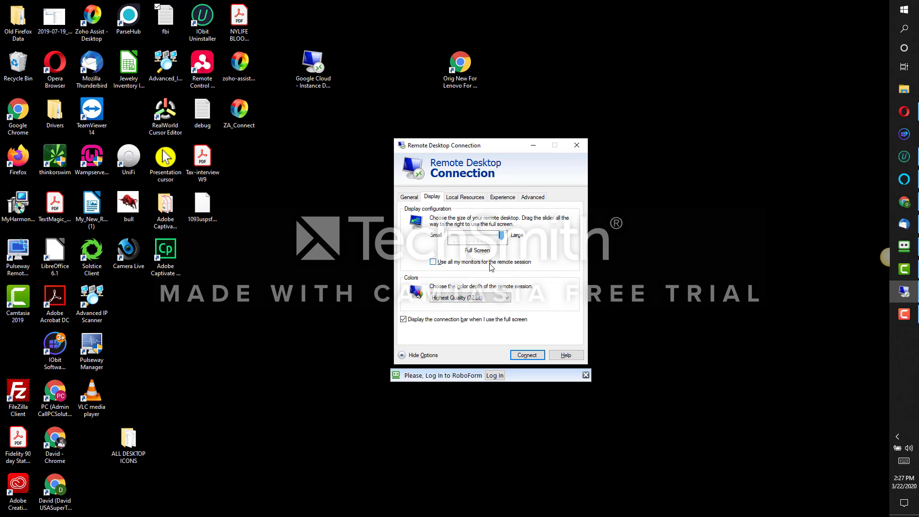
click(433, 262)
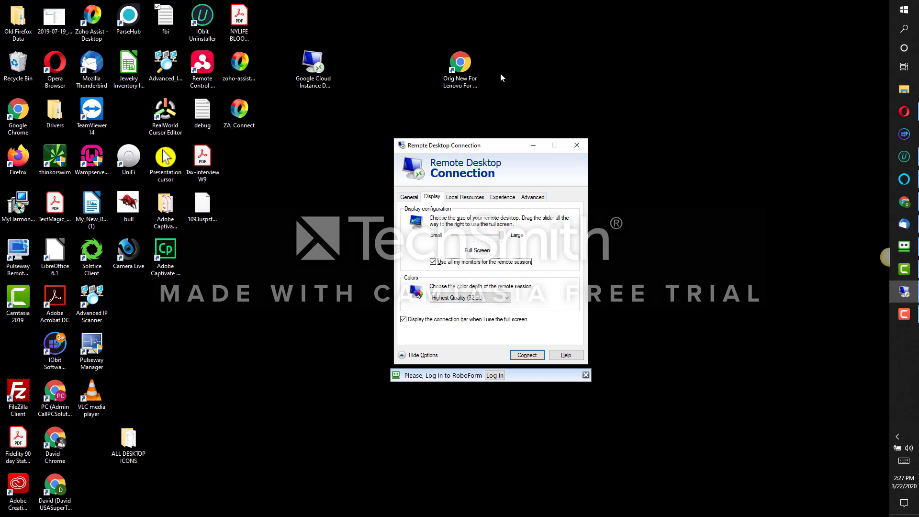
key(alt+b)
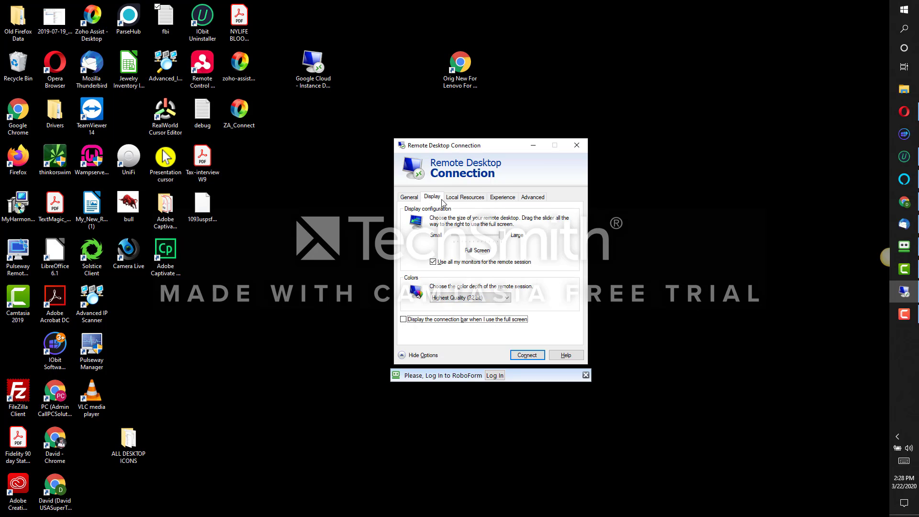
click(463, 198)
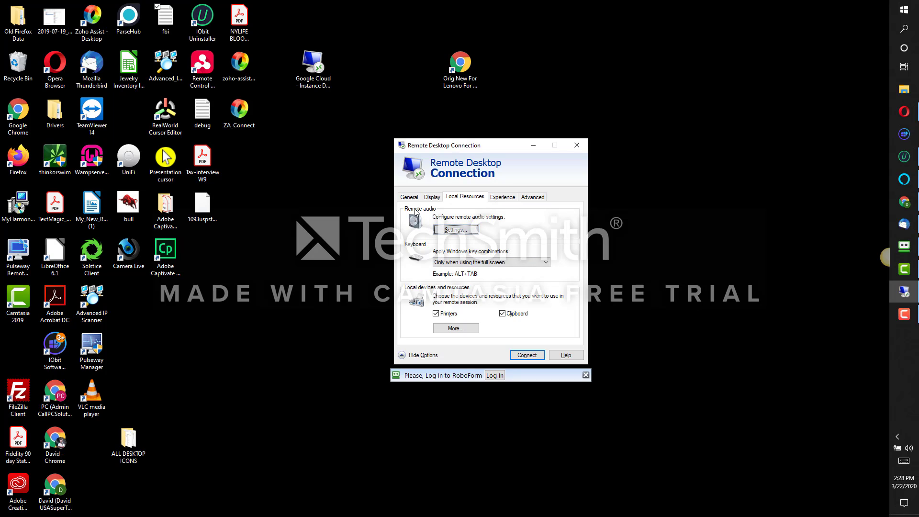
Set remote audio recording to 'Record from this computer' and confirm the audio settings
click(452, 231)
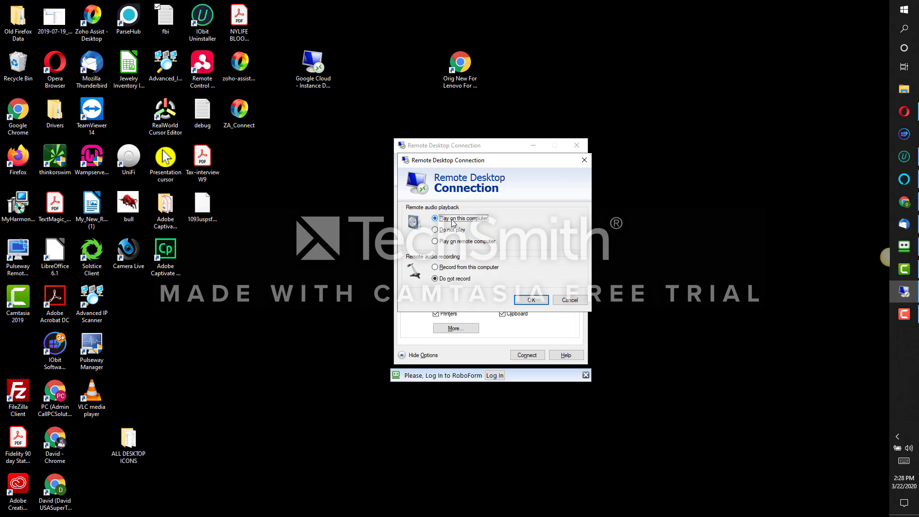
click(435, 268)
click(533, 302)
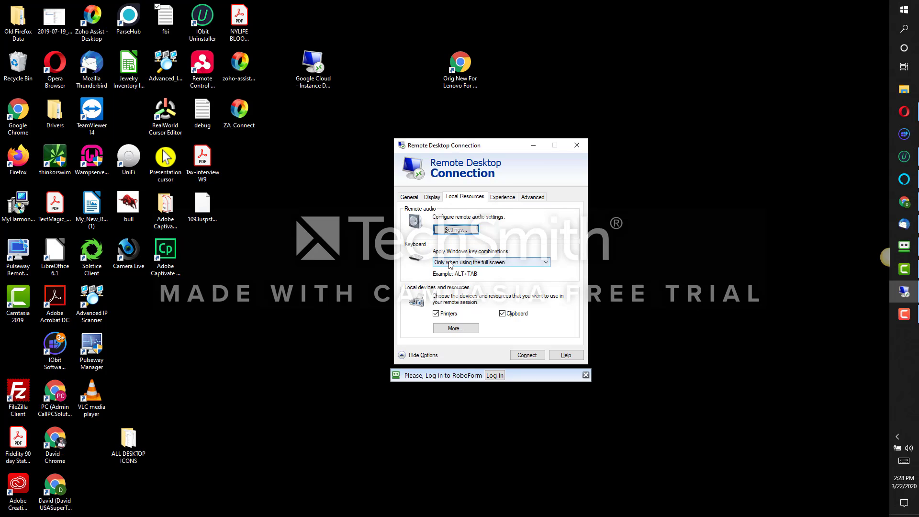
Toggle printer sharing, then share ports, drives, video capture, PnP devices and smart cards
click(436, 314)
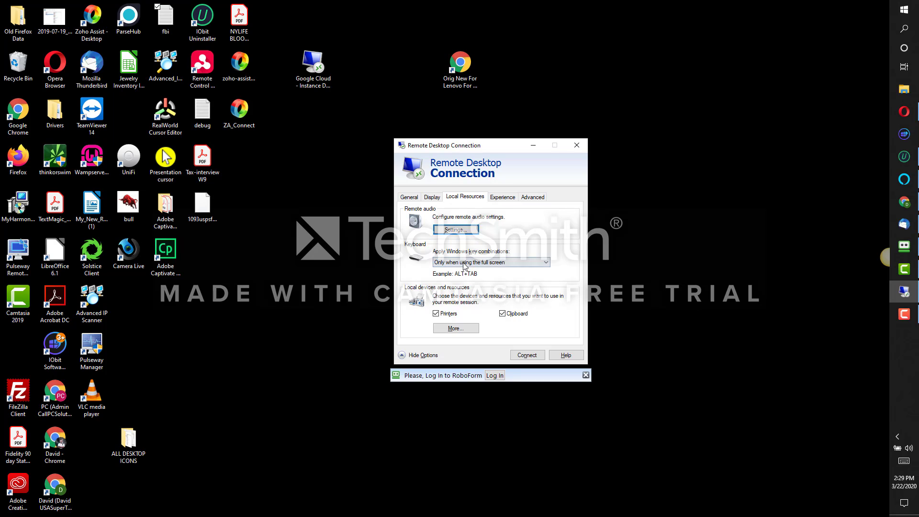
click(459, 330)
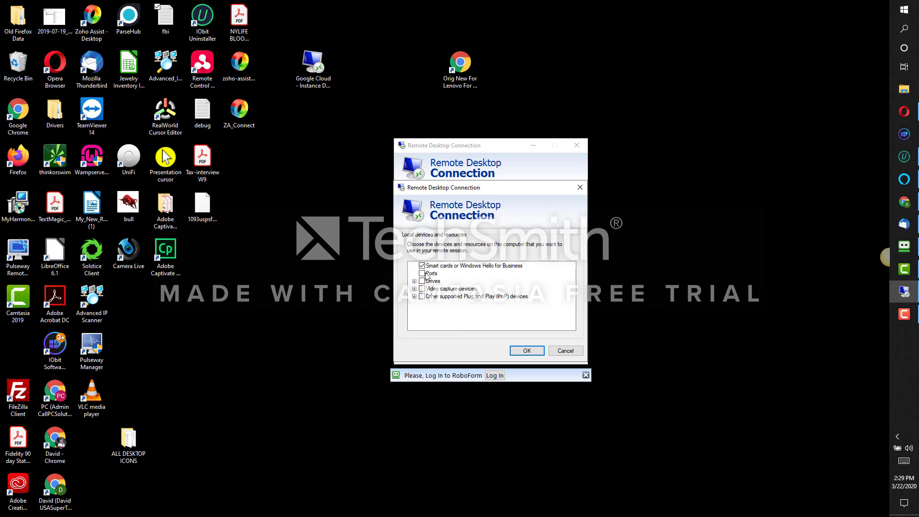
click(424, 275)
click(423, 282)
click(425, 289)
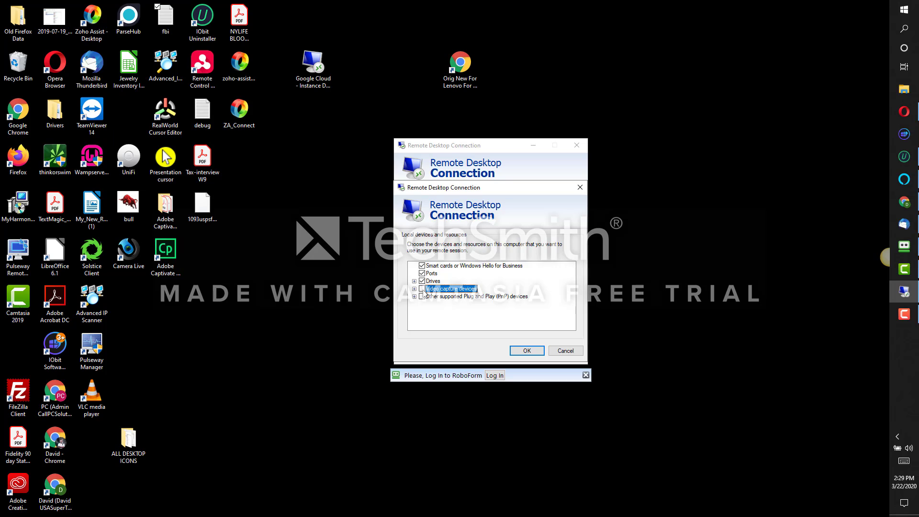
click(422, 297)
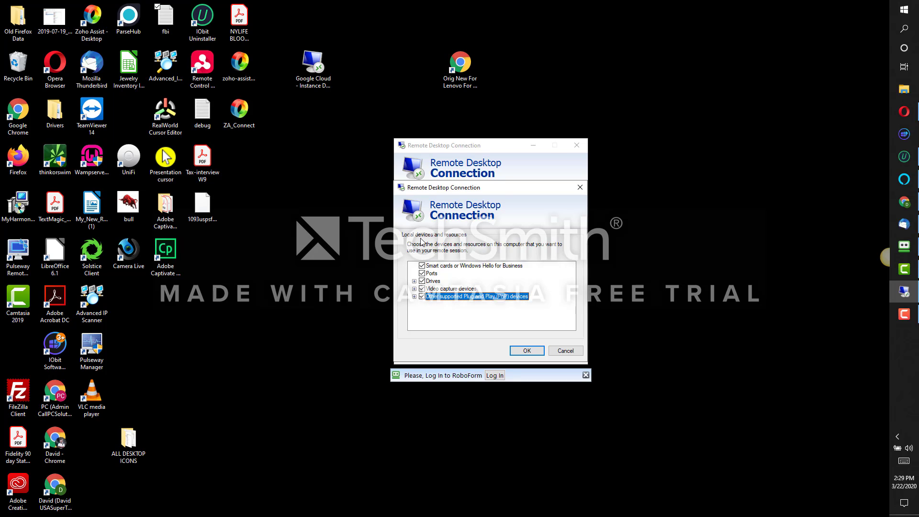
click(422, 265)
click(527, 354)
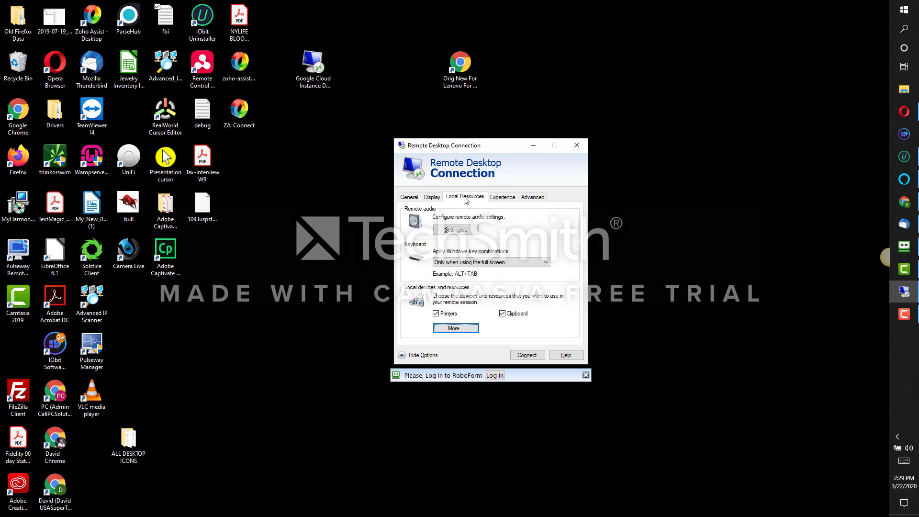
On the Advanced tab, set failed server authentication to 'Connect and don't warn me'
click(509, 200)
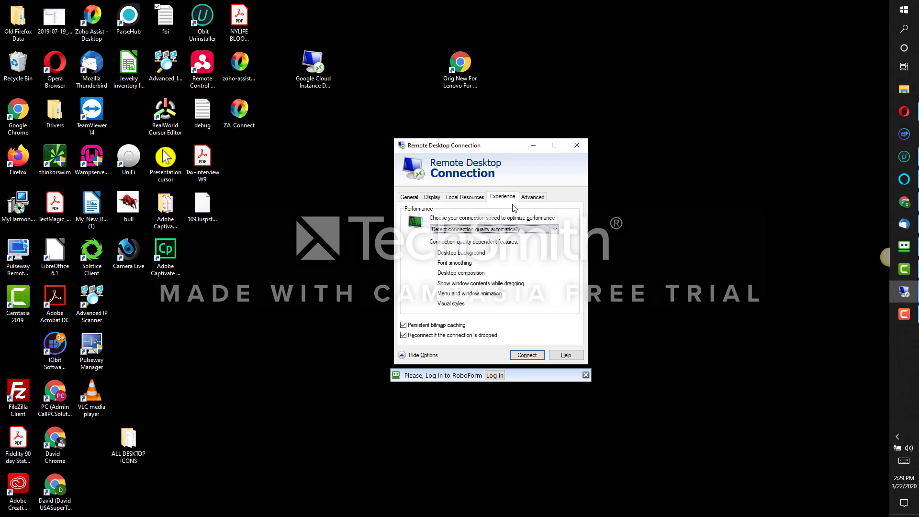
click(529, 200)
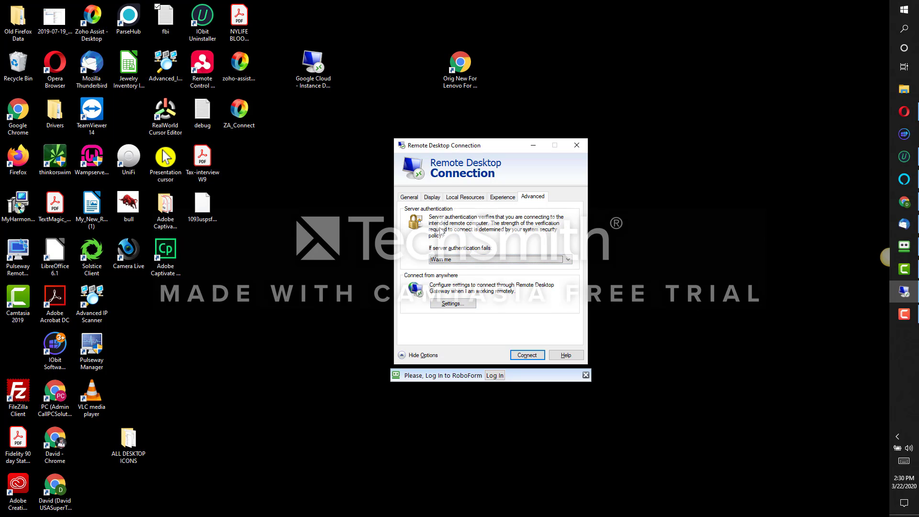
click(456, 261)
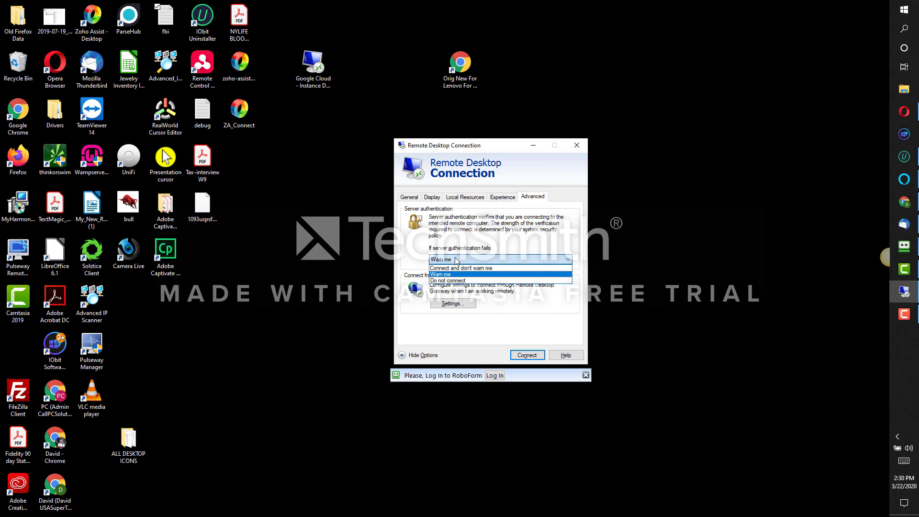
click(456, 261)
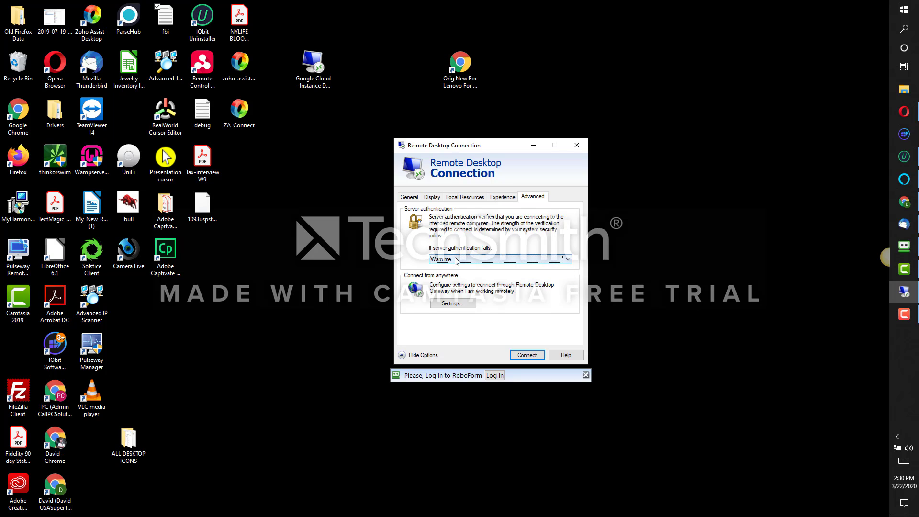
click(456, 261)
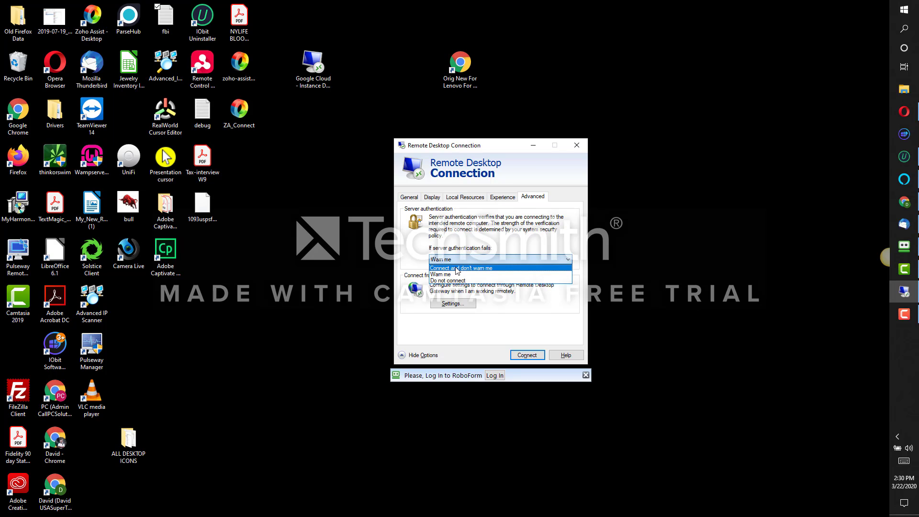
click(458, 269)
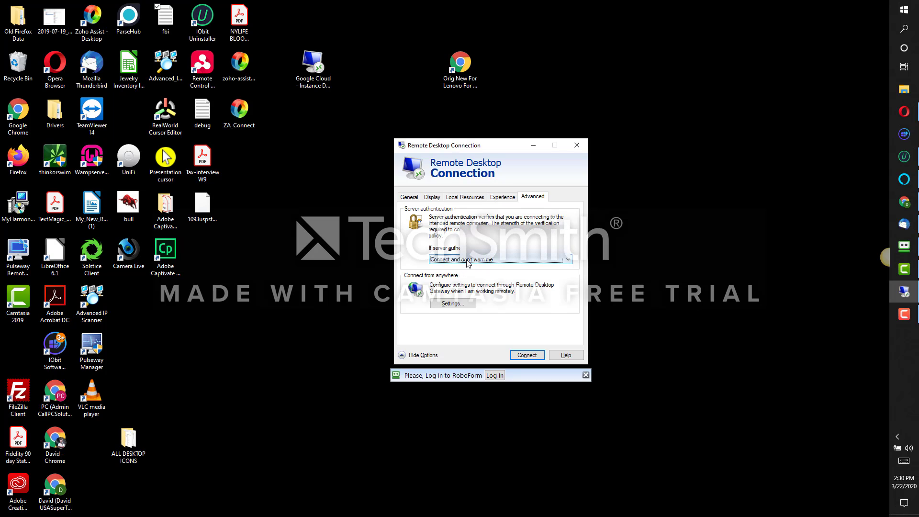
Review the Experience, Local Resources and Display tabs, then return to General
click(507, 197)
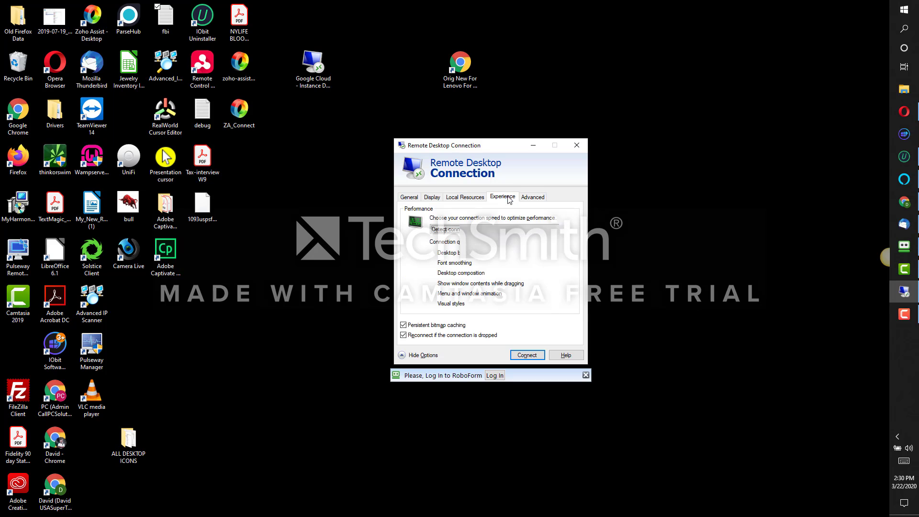
click(469, 202)
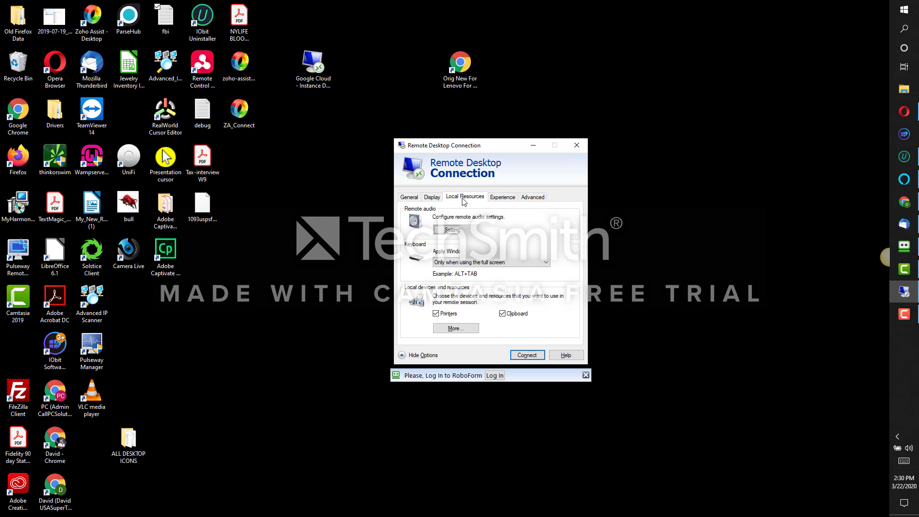
click(428, 202)
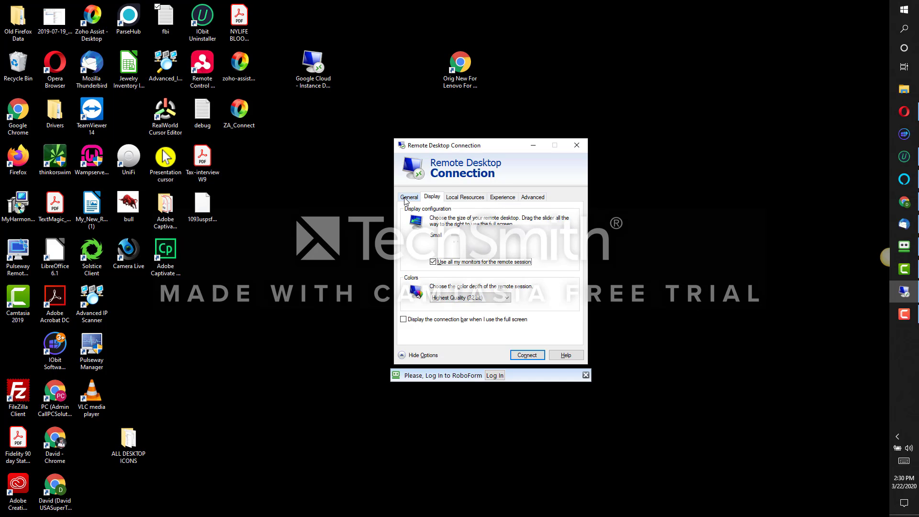
click(406, 201)
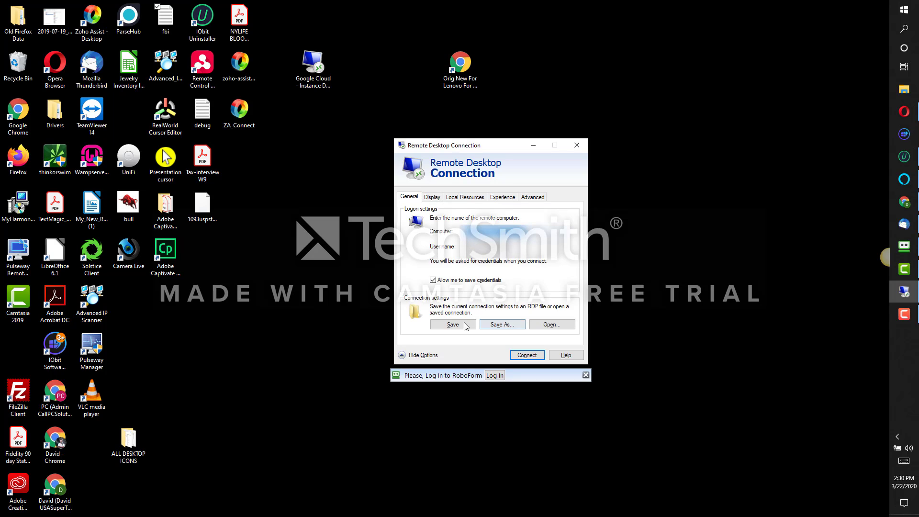
Save the connection settings to the Desktop as the RDP file 'REMOTE CONNECTION TO WORK'
click(501, 326)
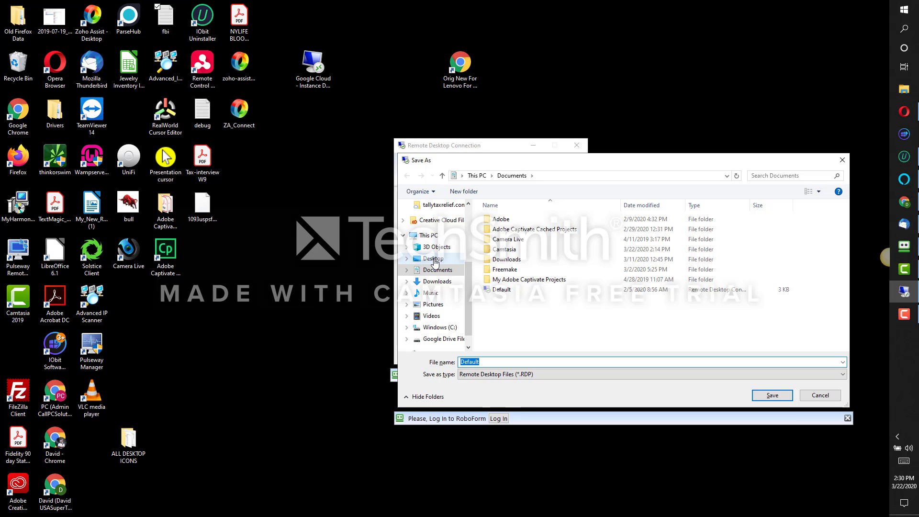
click(434, 261)
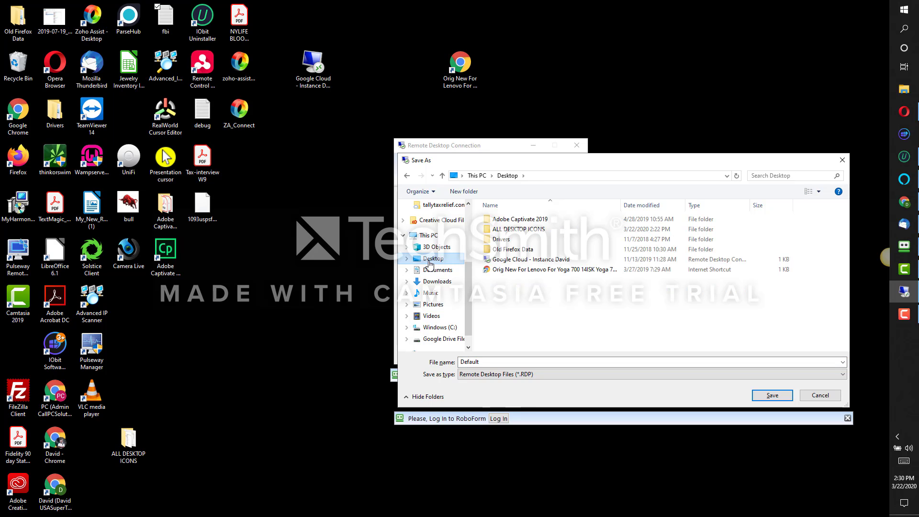
click(483, 363)
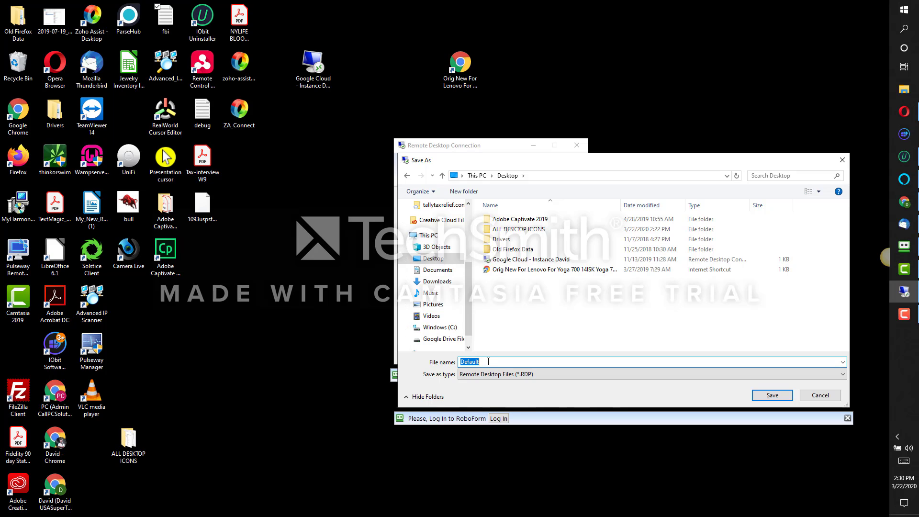
text(REMOPTE)
text(TE CONNEC)
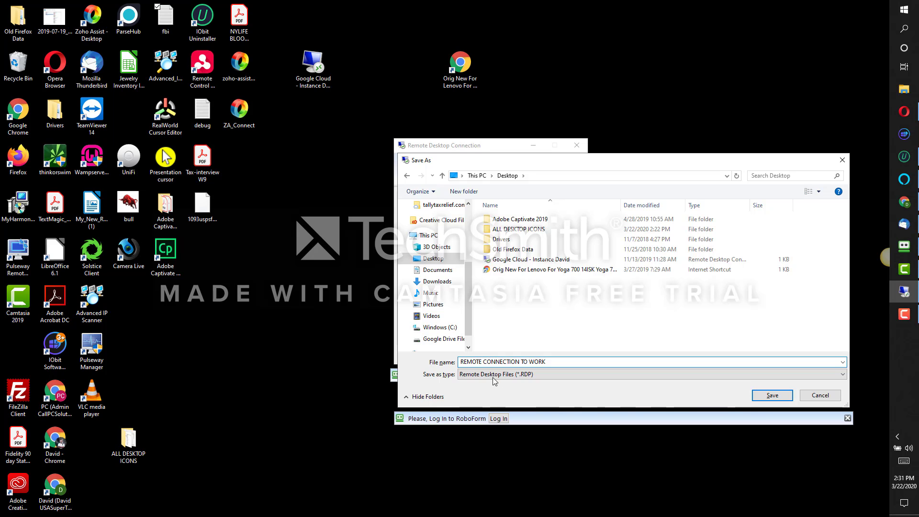
click(772, 399)
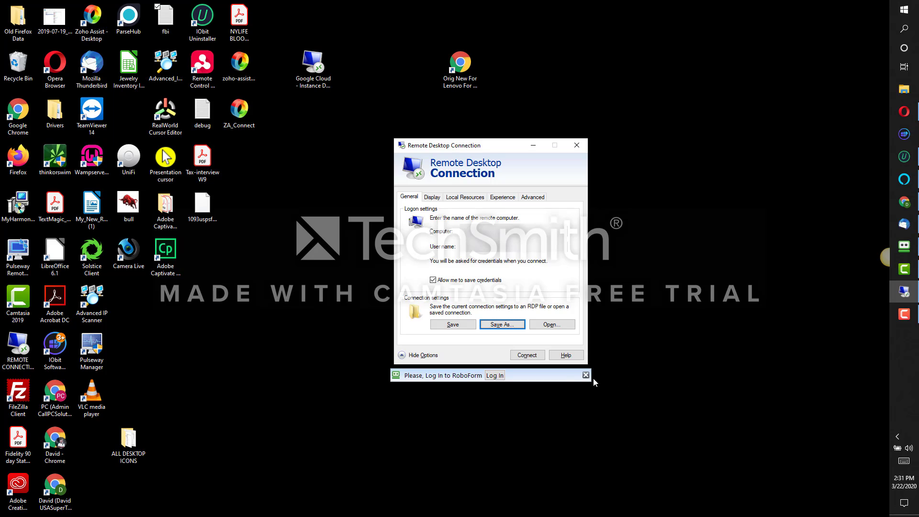
Move the REMOTE CONNECTION TO WORK icon to the desktop's right side and start connecting
click(15, 346)
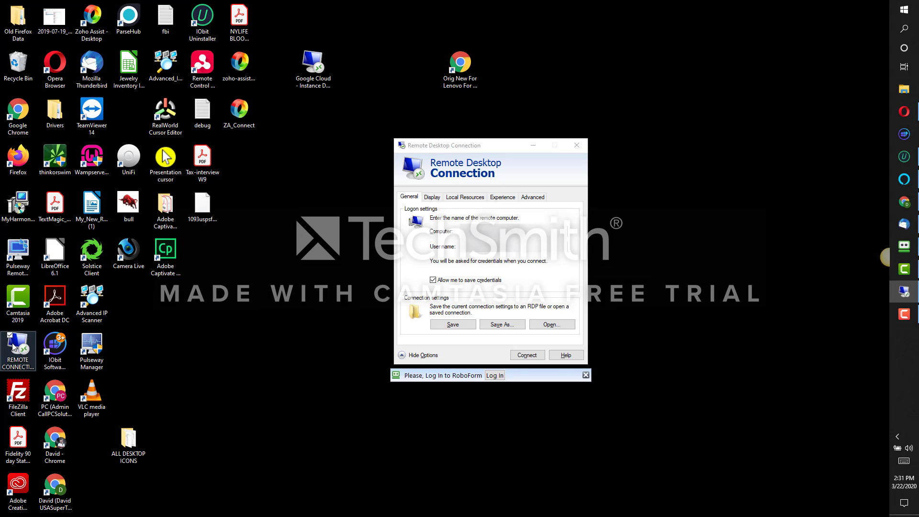
drag(15, 346, 703, 138)
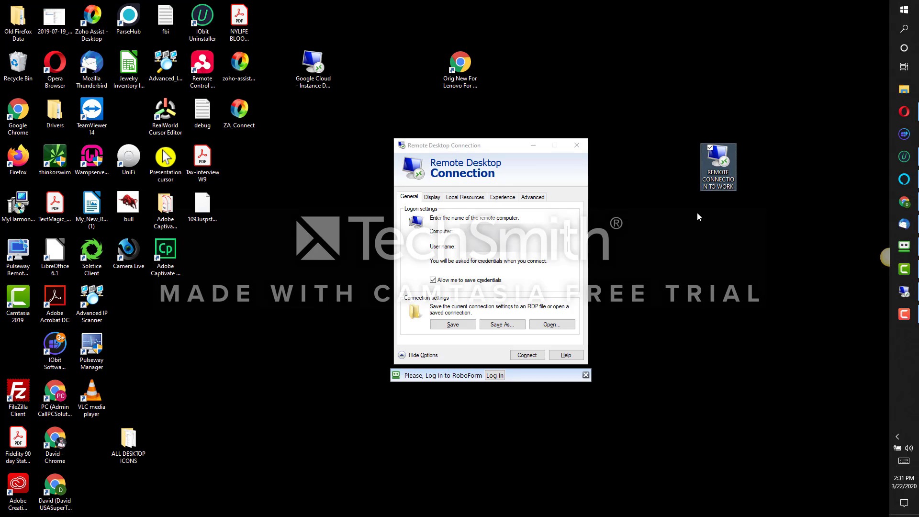
click(526, 355)
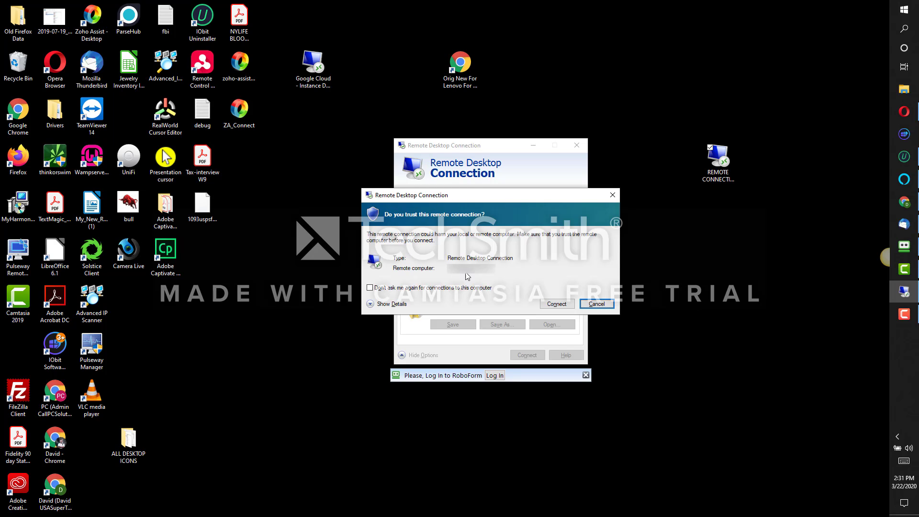
Trust this computer without future prompts, review the shared resources, and continue connecting
click(370, 287)
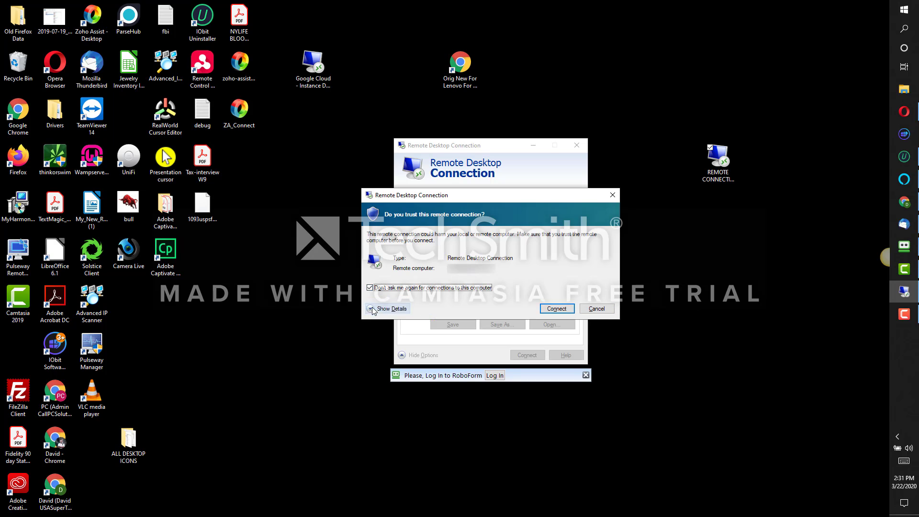
click(374, 309)
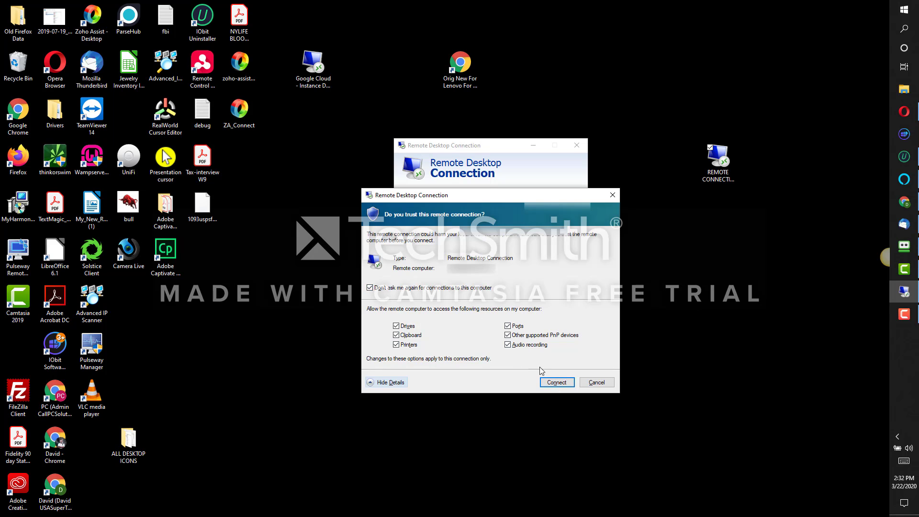
click(555, 383)
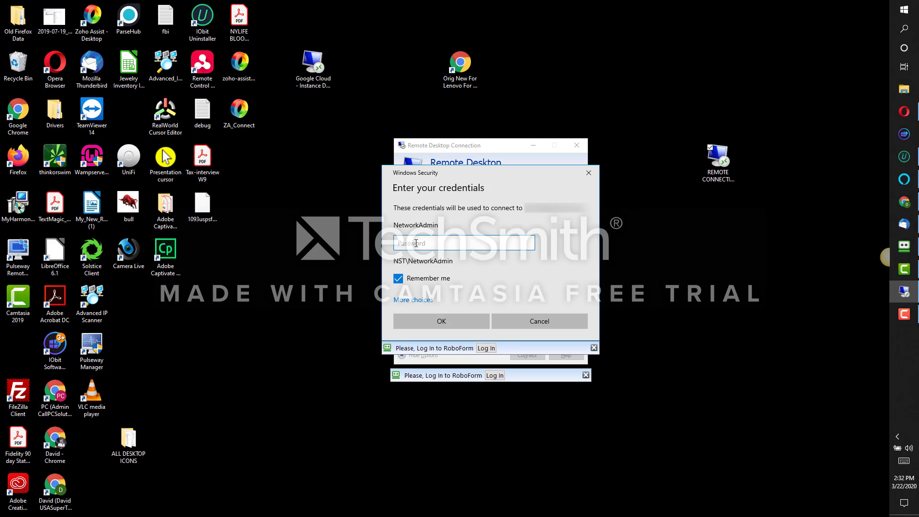
Enter the account password, log in, and dismiss the RoboForm master password popup
text(•)
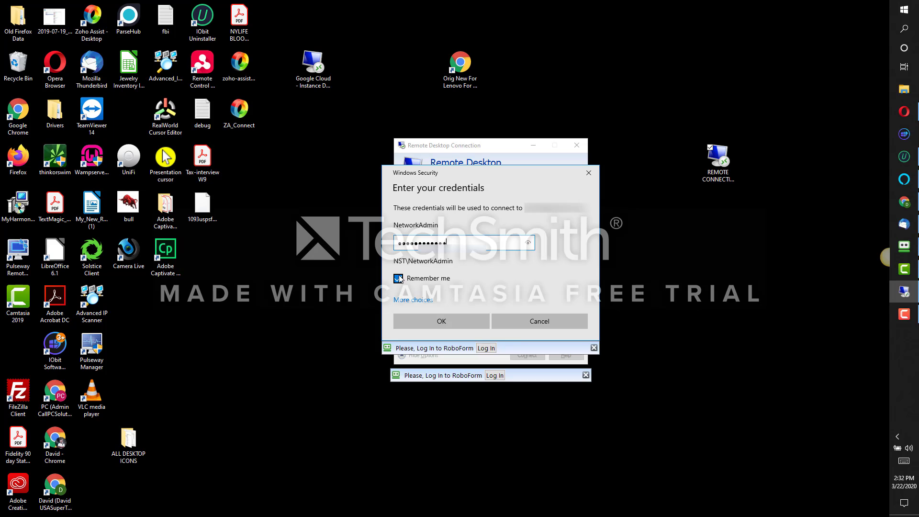
click(446, 326)
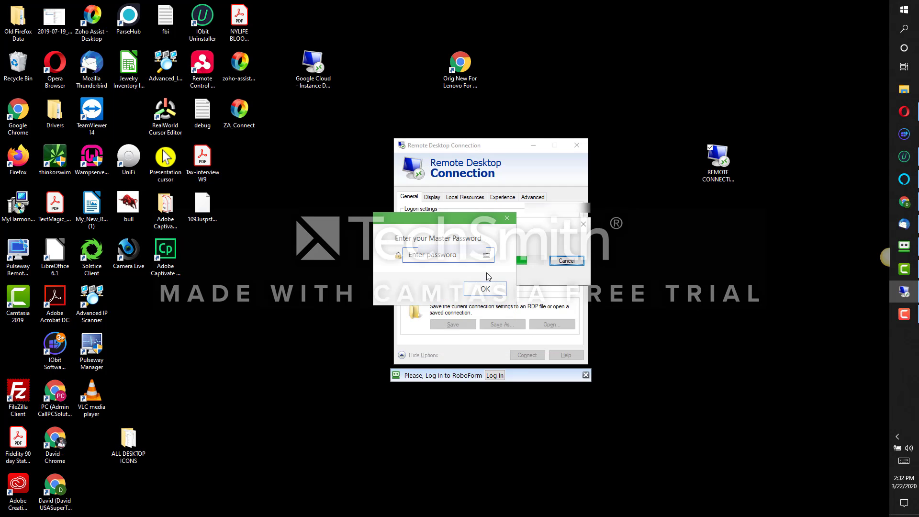
click(507, 218)
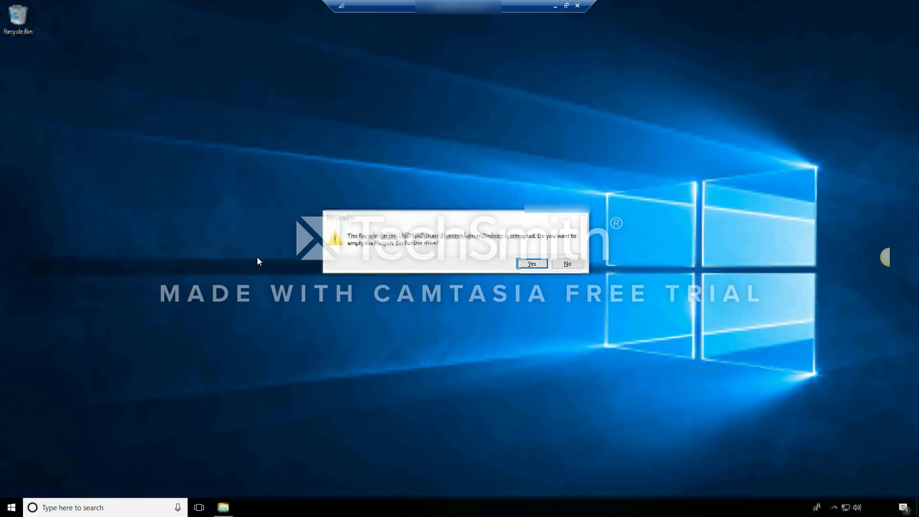
Keep the remote Recycle Bin unemptied, then reconnect using the REMOTE CONNECTION TO WORK desktop shortcut
click(568, 263)
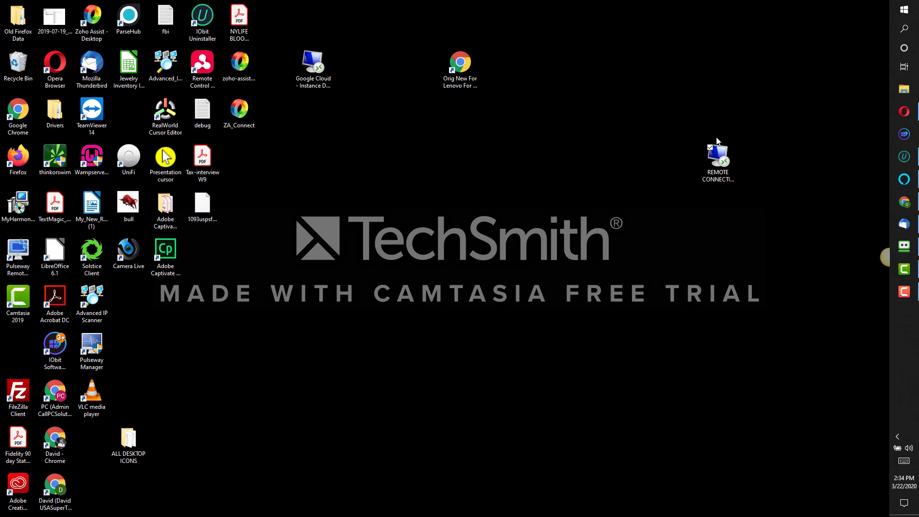
double_click(717, 141)
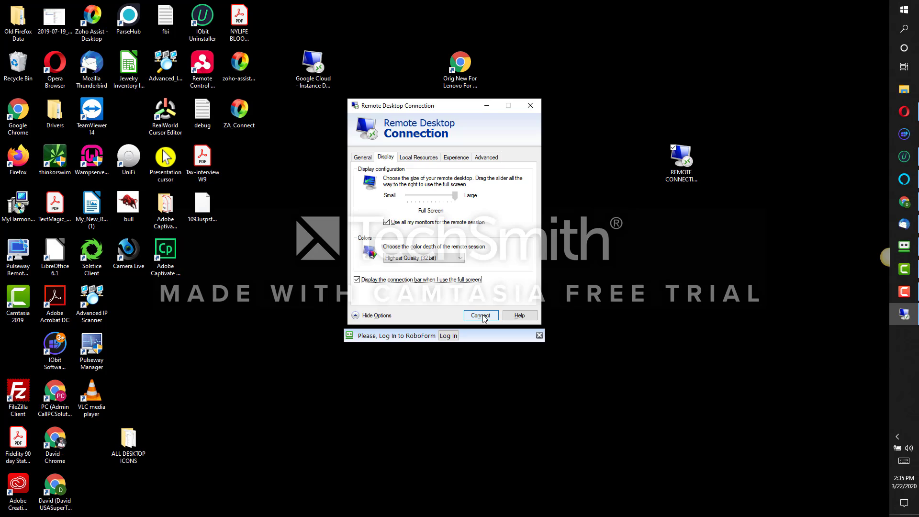
click(483, 316)
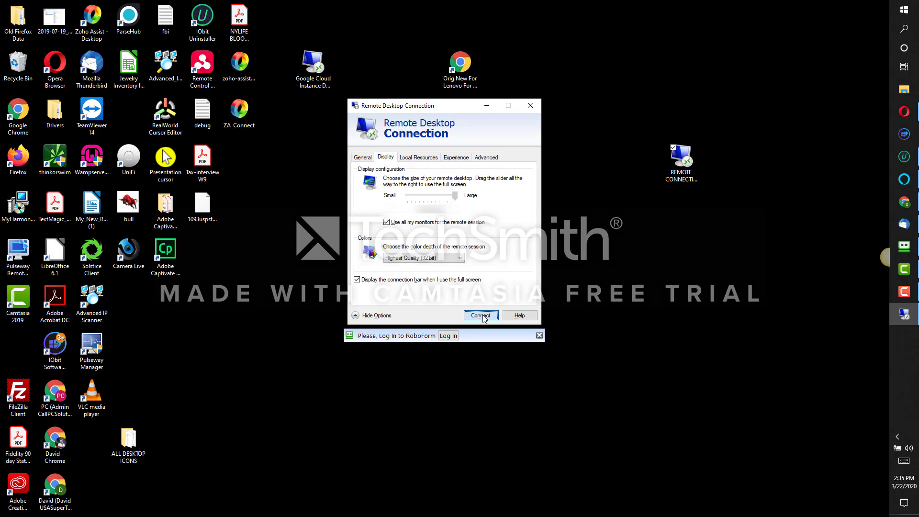